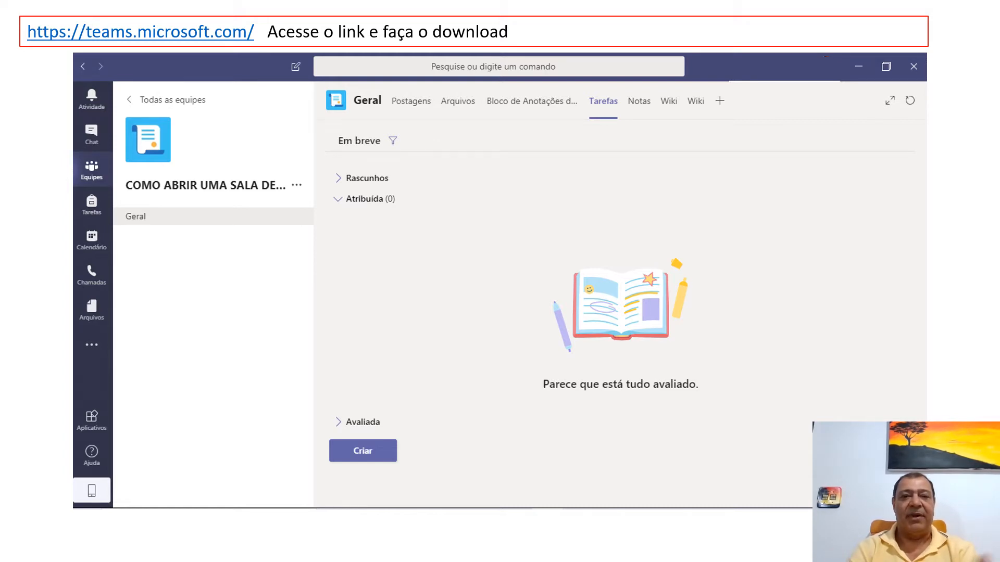
# Bring up a blank Nova tarefa form in the Geral channel's Tarefas tab.
pyautogui.press('Right')
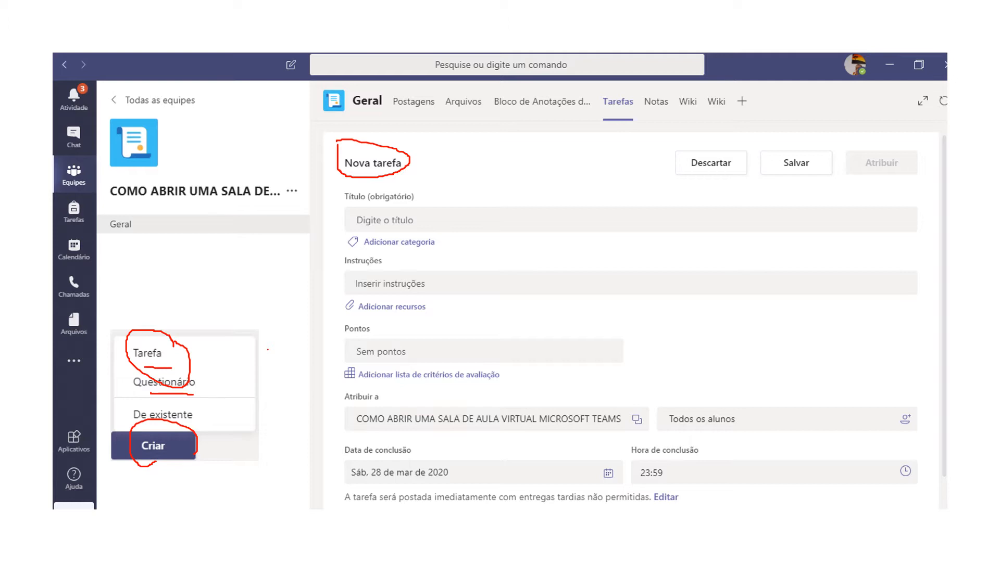
# Build the points-based Aula rubric: Excelente 4, Bom 3, Razoável 2, Ruim 1, with 'acertar' under Excelente.
pyautogui.moveTo(376, 255); pyautogui.dragTo(420, 255)
pyautogui.moveTo(409, 382); pyautogui.dragTo(516, 384)
pyautogui.moveTo(374, 482); pyautogui.dragTo(477, 481)
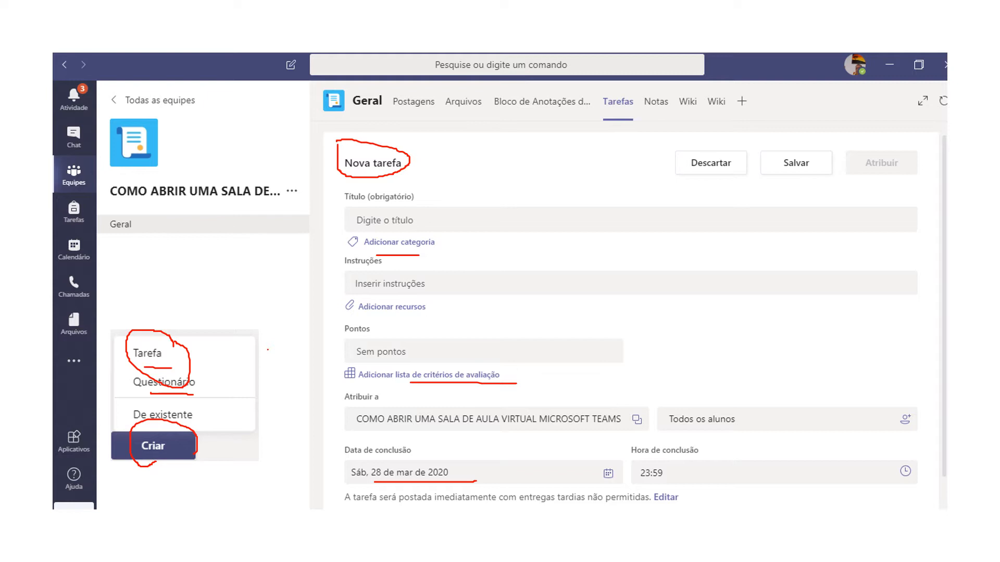
pyautogui.moveTo(643, 518)
pyautogui.mouseDown()
pyautogui.moveTo(683, 493)
pyautogui.moveTo(651, 489)
pyautogui.moveTo(651, 516)
pyautogui.mouseUp()
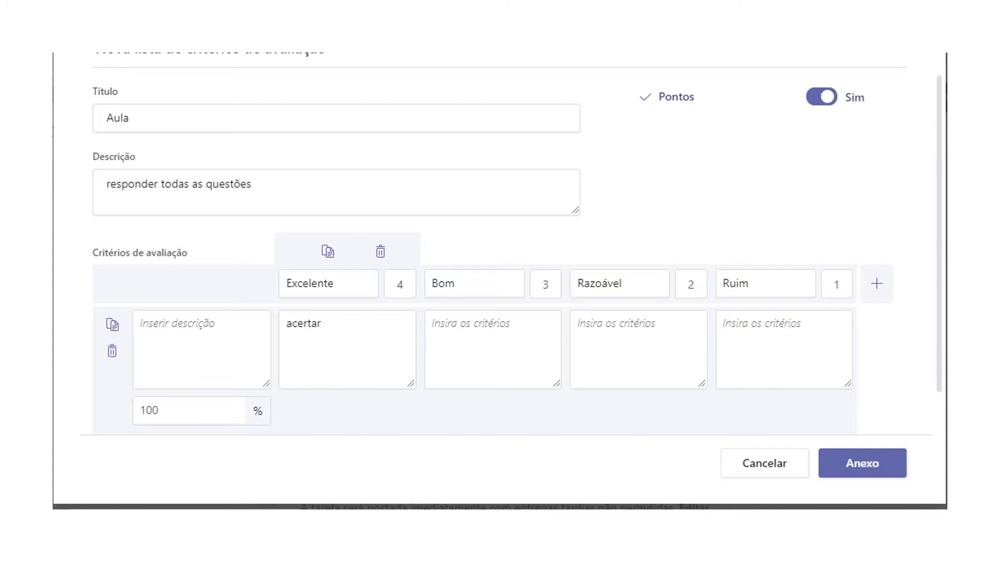
# Give the Aula rubric the description 'responder todas as questões' and weight its criterion at 100%.
pyautogui.moveTo(716, 80)
pyautogui.mouseDown()
pyautogui.moveTo(890, 129)
pyautogui.moveTo(797, 73)
pyautogui.moveTo(782, 129)
pyautogui.mouseUp()
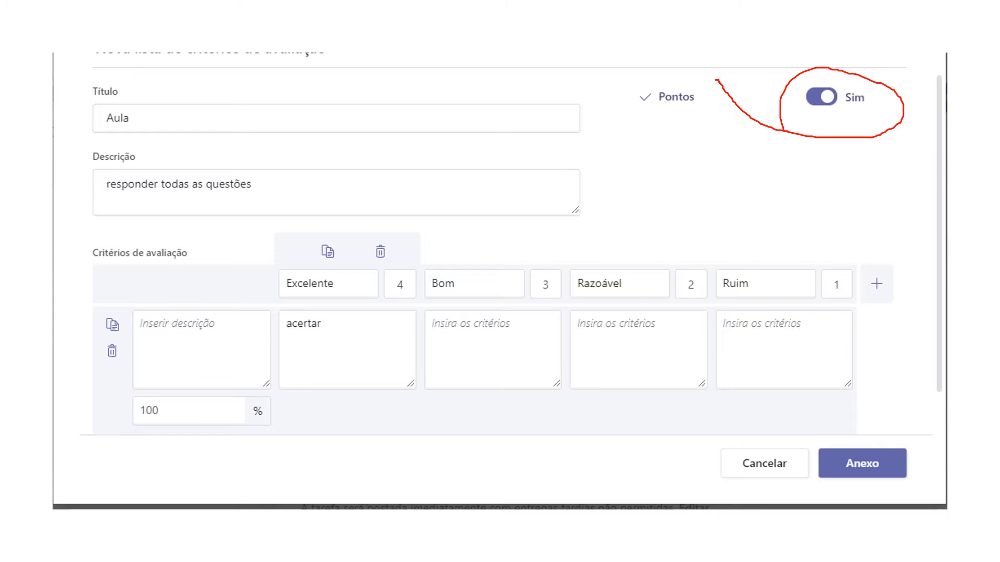
pyautogui.moveTo(299, 298); pyautogui.dragTo(347, 299)
pyautogui.moveTo(450, 293); pyautogui.dragTo(488, 294)
pyautogui.moveTo(575, 296); pyautogui.dragTo(632, 297)
pyautogui.moveTo(726, 298); pyautogui.dragTo(750, 298)
pyautogui.moveTo(142, 329)
pyautogui.mouseDown()
pyautogui.moveTo(140, 340)
pyautogui.moveTo(202, 349)
pyautogui.moveTo(215, 319)
pyautogui.moveTo(135, 322)
pyautogui.mouseUp()
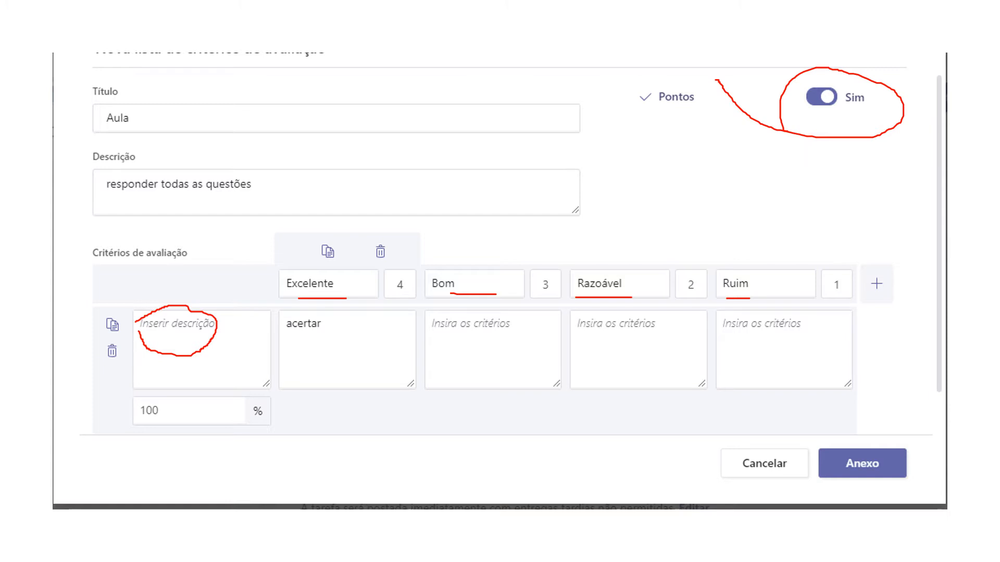
pyautogui.moveTo(301, 344); pyautogui.dragTo(360, 346)
# Attach the Aula rubric to the assignment and title it AULA.
pyautogui.moveTo(352, 290); pyautogui.dragTo(364, 284)
pyautogui.moveTo(474, 282); pyautogui.dragTo(498, 276)
pyautogui.moveTo(620, 287); pyautogui.dragTo(636, 282)
pyautogui.moveTo(217, 411)
pyautogui.mouseDown()
pyautogui.moveTo(231, 419)
pyautogui.moveTo(263, 398)
pyautogui.moveTo(134, 417)
pyautogui.moveTo(258, 413)
pyautogui.moveTo(346, 377)
pyautogui.moveTo(335, 293)
pyautogui.moveTo(343, 390)
pyautogui.mouseUp()
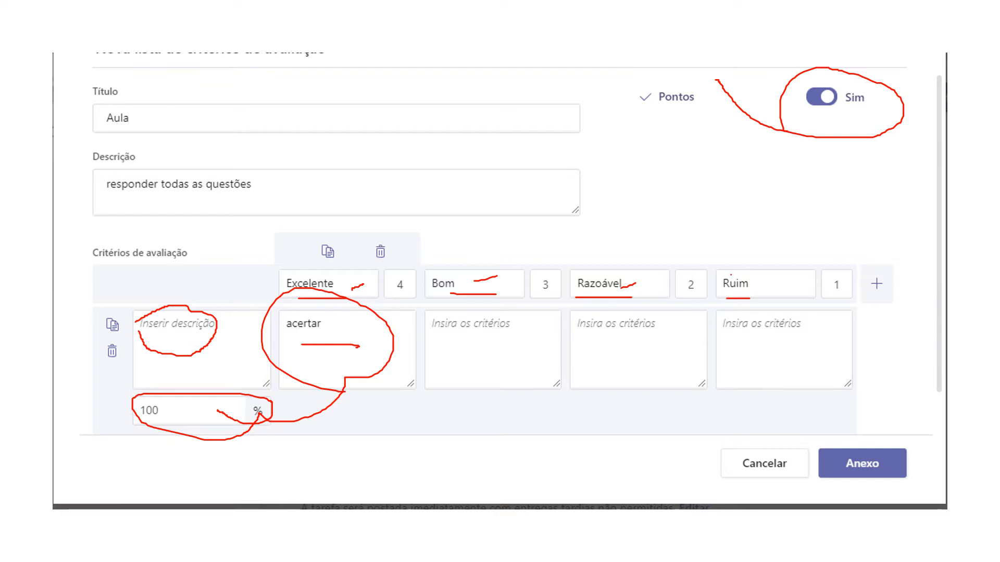
pyautogui.moveTo(810, 483); pyautogui.dragTo(884, 483)
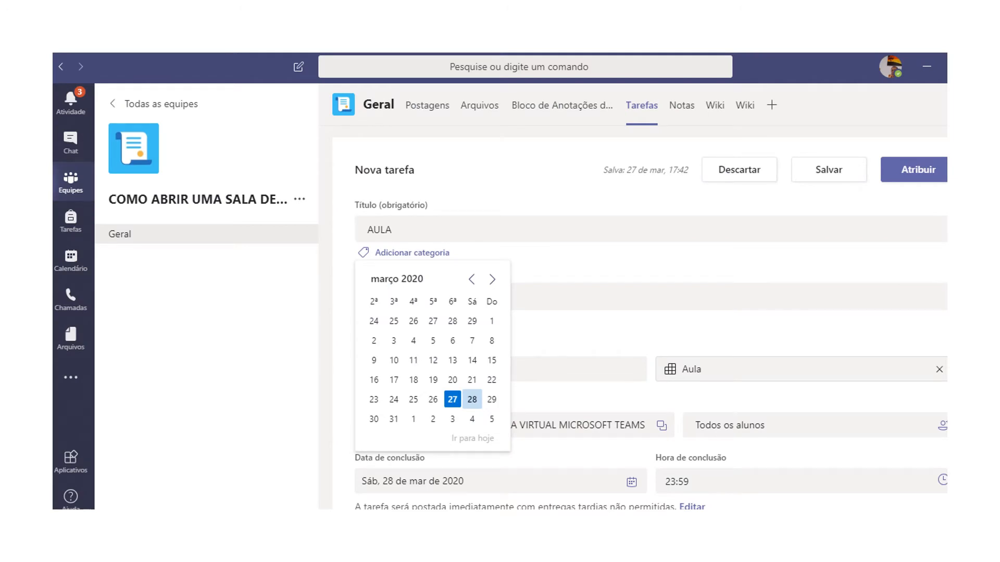
# Schedule AULA to post 5 April 2020 at 09:00, due 23:59 that day, closing 12 April 23:59.
pyautogui.moveTo(408, 215)
pyautogui.mouseDown()
pyautogui.moveTo(363, 217)
pyautogui.moveTo(397, 227)
pyautogui.mouseUp()
pyautogui.moveTo(400, 470); pyautogui.dragTo(425, 467)
pyautogui.moveTo(604, 469)
pyautogui.mouseDown()
pyautogui.moveTo(612, 492)
pyautogui.moveTo(606, 459)
pyautogui.moveTo(497, 329)
pyautogui.mouseUp()
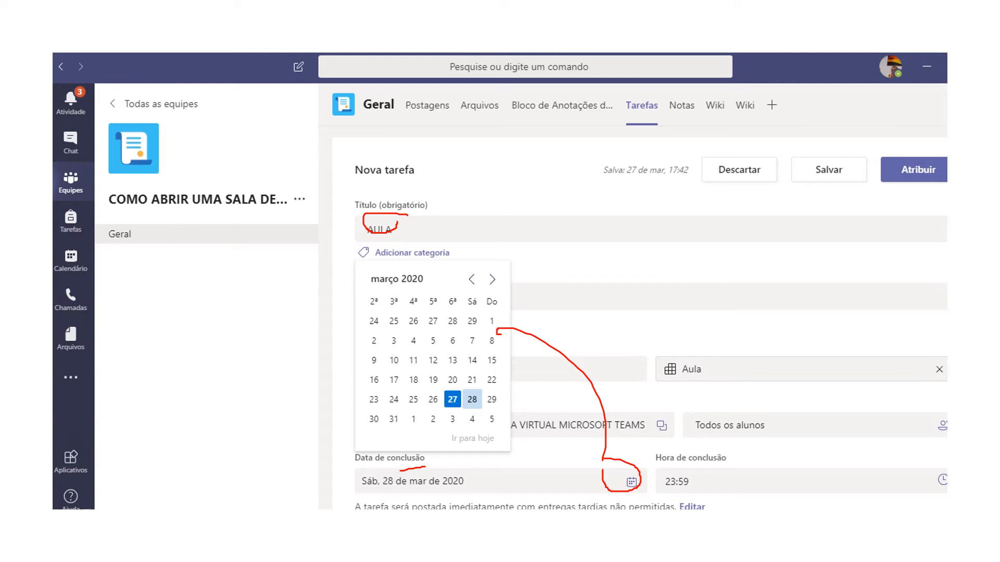
pyautogui.moveTo(694, 529)
pyautogui.mouseDown()
pyautogui.moveTo(680, 491)
pyautogui.moveTo(696, 523)
pyautogui.mouseUp()
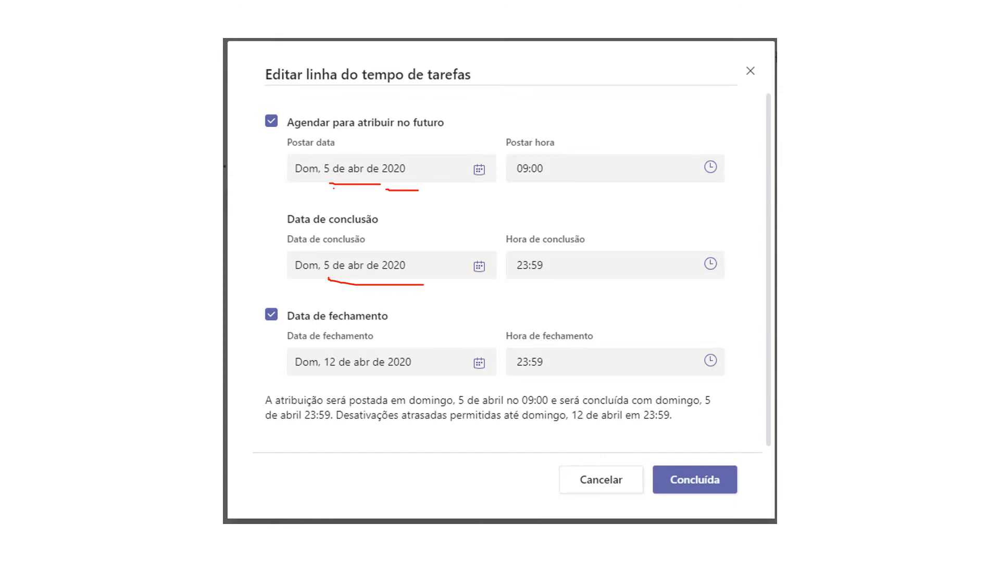
# Confirm the 5 April timeline and save AULA as a draft under Rascunhos.
pyautogui.moveTo(333, 189); pyautogui.dragTo(394, 191)
pyautogui.moveTo(323, 373); pyautogui.dragTo(428, 388)
pyautogui.moveTo(685, 511)
pyautogui.mouseDown()
pyautogui.moveTo(768, 473)
pyautogui.moveTo(650, 495)
pyautogui.mouseUp()
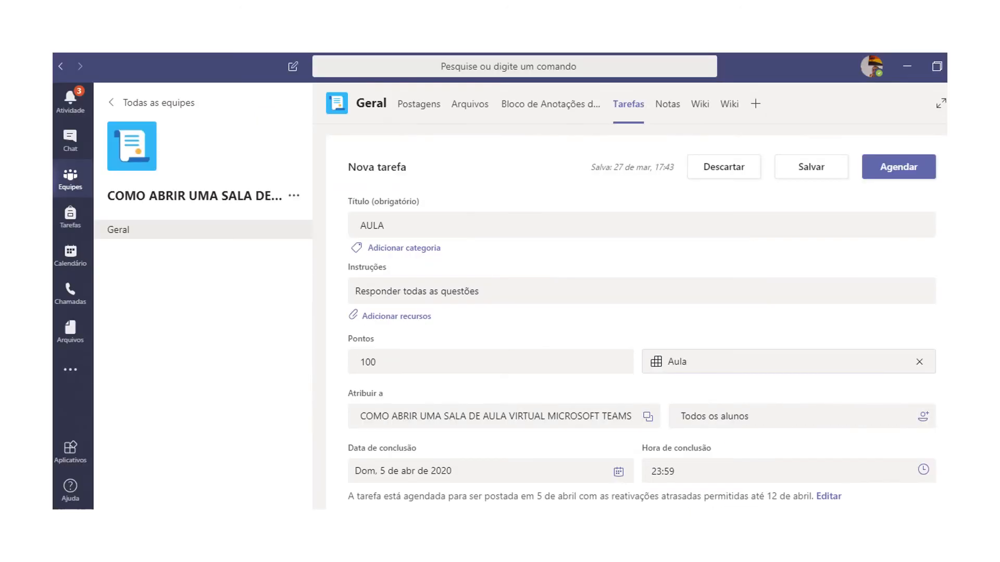
pyautogui.moveTo(505, 475)
pyautogui.mouseDown()
pyautogui.moveTo(354, 430)
pyautogui.moveTo(496, 490)
pyautogui.moveTo(498, 471)
pyautogui.mouseUp()
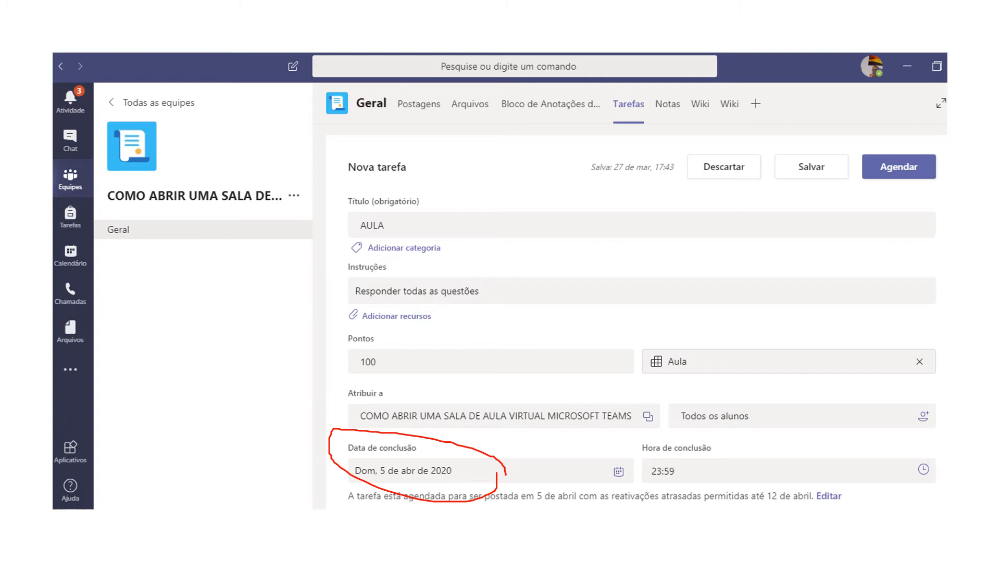
pyautogui.moveTo(809, 215)
pyautogui.mouseDown()
pyautogui.moveTo(834, 198)
pyautogui.moveTo(770, 201)
pyautogui.moveTo(819, 196)
pyautogui.mouseUp()
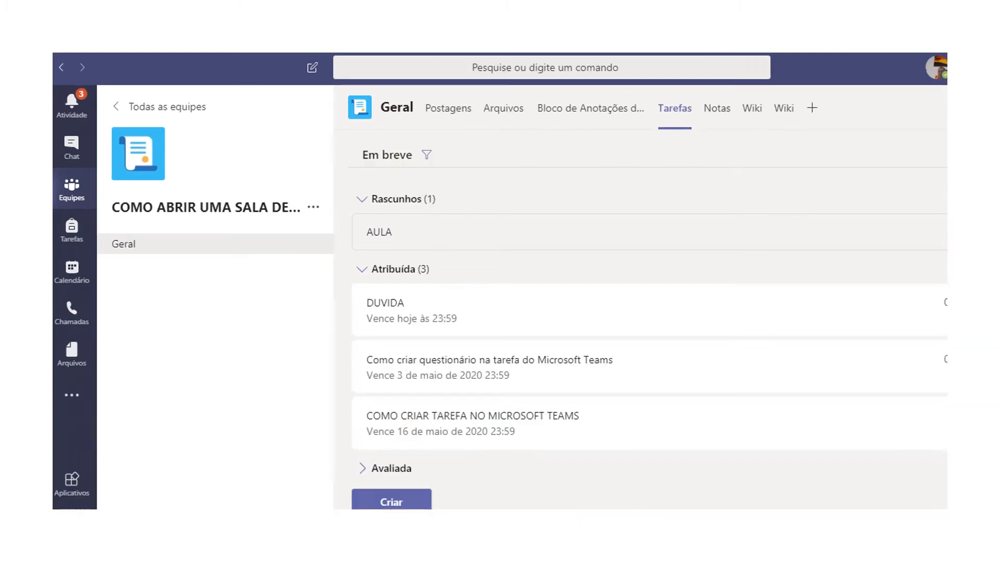
# Verify AULA is listed under Atribuída due 5 April, then bring up the Formulários list of quizzes.
pyautogui.moveTo(492, 181)
pyautogui.mouseDown()
pyautogui.moveTo(461, 181)
pyautogui.moveTo(354, 216)
pyautogui.moveTo(448, 220)
pyautogui.moveTo(446, 191)
pyautogui.mouseUp()
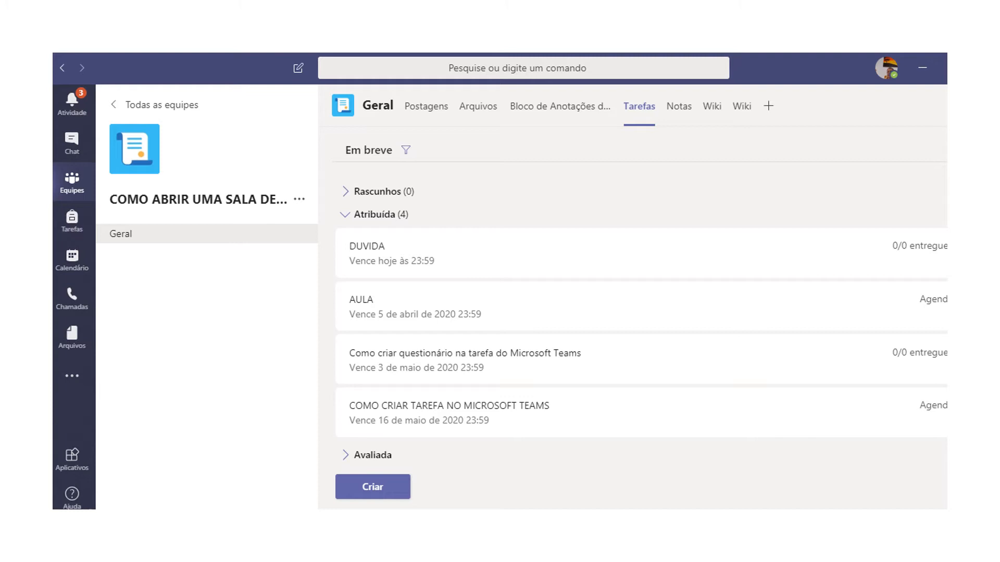
pyautogui.moveTo(417, 288)
pyautogui.mouseDown()
pyautogui.moveTo(350, 285)
pyautogui.moveTo(441, 331)
pyautogui.moveTo(520, 301)
pyautogui.moveTo(423, 286)
pyautogui.mouseUp()
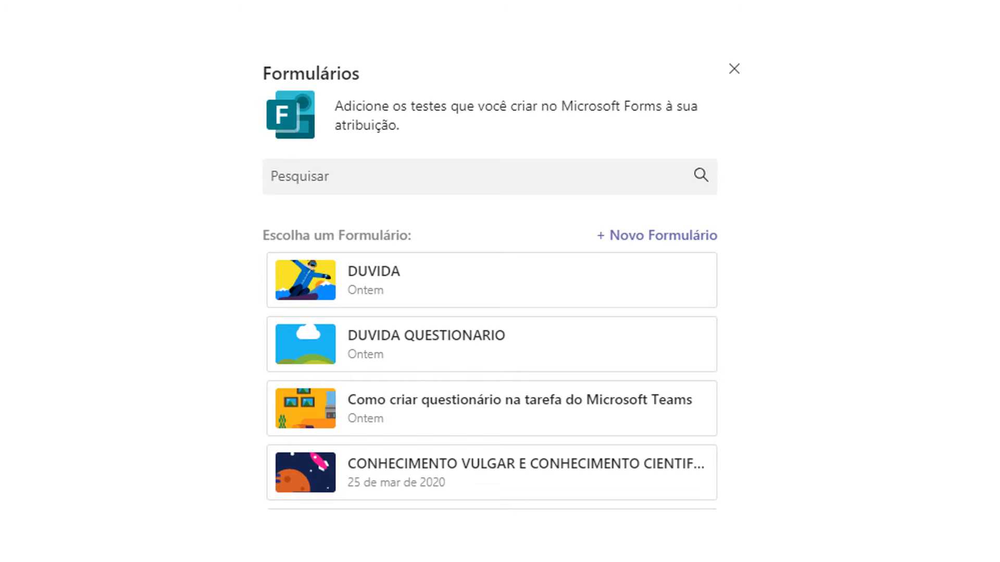
pyautogui.moveTo(729, 211)
pyautogui.mouseDown()
pyautogui.moveTo(696, 197)
pyautogui.moveTo(585, 241)
pyautogui.moveTo(726, 245)
pyautogui.moveTo(734, 207)
pyautogui.mouseUp()
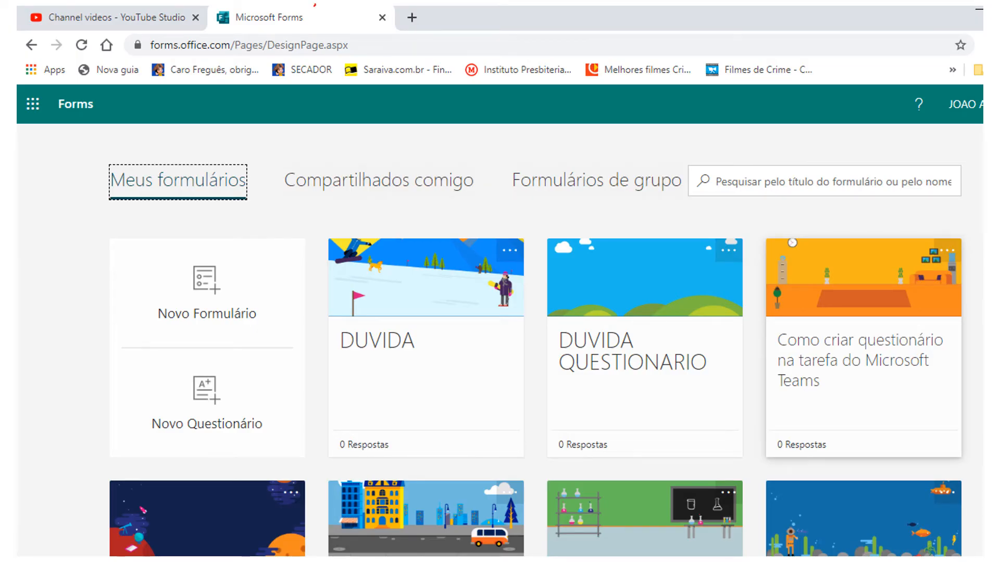
# Add required 1-point question 'Formação do conhecimento é apenas pela experiência?' with falso/verdadeiro, verdadeiro correct.
pyautogui.moveTo(314, 4)
pyautogui.mouseDown()
pyautogui.moveTo(224, 1)
pyautogui.moveTo(211, 30)
pyautogui.moveTo(268, 39)
pyautogui.moveTo(314, 3)
pyautogui.mouseUp()
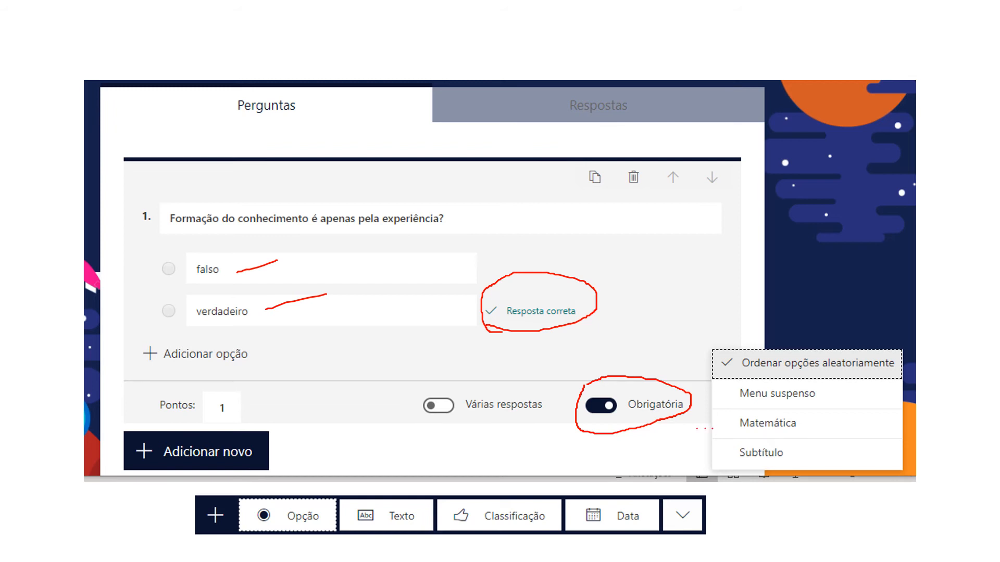
# Add required 1-point question 2 'O conhecimento é marcado pela relação entre:', 'sujeito cognoscitivo e o objeto' correct.
pyautogui.moveTo(712, 337)
pyautogui.mouseDown()
pyautogui.moveTo(697, 456)
pyautogui.moveTo(706, 471)
pyautogui.mouseUp()
pyautogui.moveTo(754, 339)
pyautogui.mouseDown()
pyautogui.moveTo(721, 355)
pyautogui.moveTo(815, 376)
pyautogui.moveTo(881, 370)
pyautogui.moveTo(896, 359)
pyautogui.mouseUp()
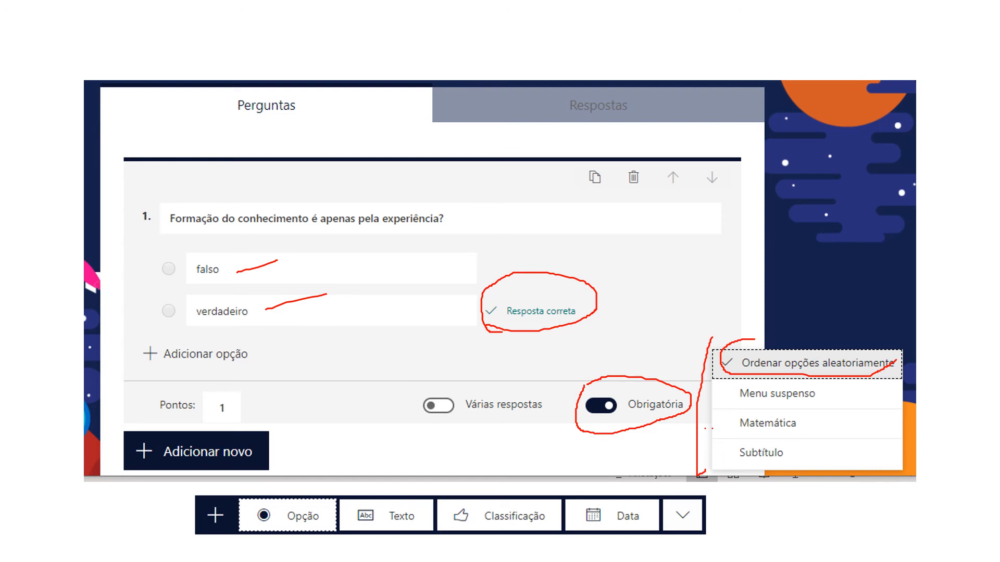
pyautogui.moveTo(253, 387)
pyautogui.mouseDown()
pyautogui.moveTo(190, 383)
pyautogui.moveTo(156, 416)
pyautogui.moveTo(248, 419)
pyautogui.moveTo(250, 393)
pyautogui.mouseUp()
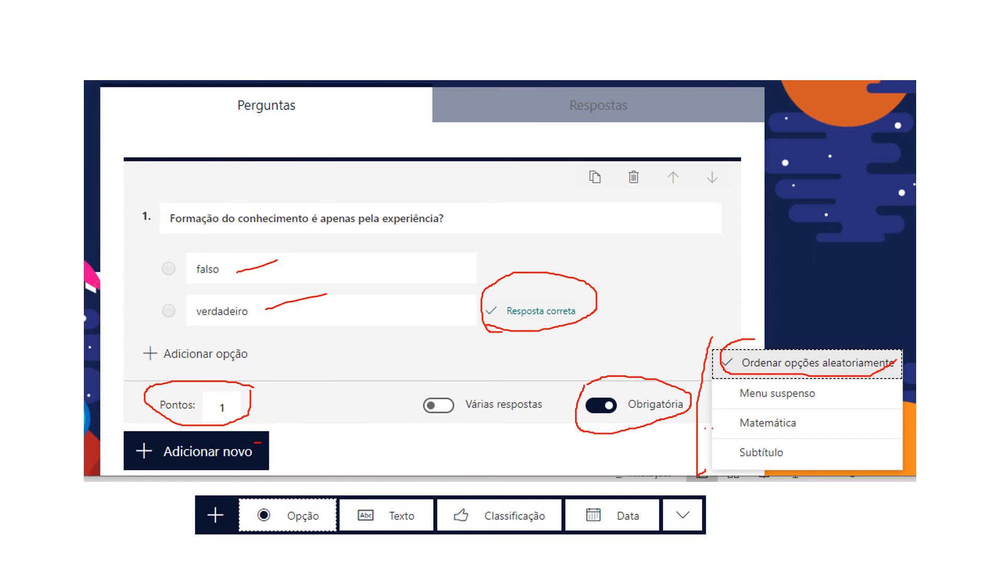
pyautogui.moveTo(255, 442)
pyautogui.mouseDown()
pyautogui.moveTo(130, 434)
pyautogui.moveTo(180, 472)
pyautogui.moveTo(259, 444)
pyautogui.mouseUp()
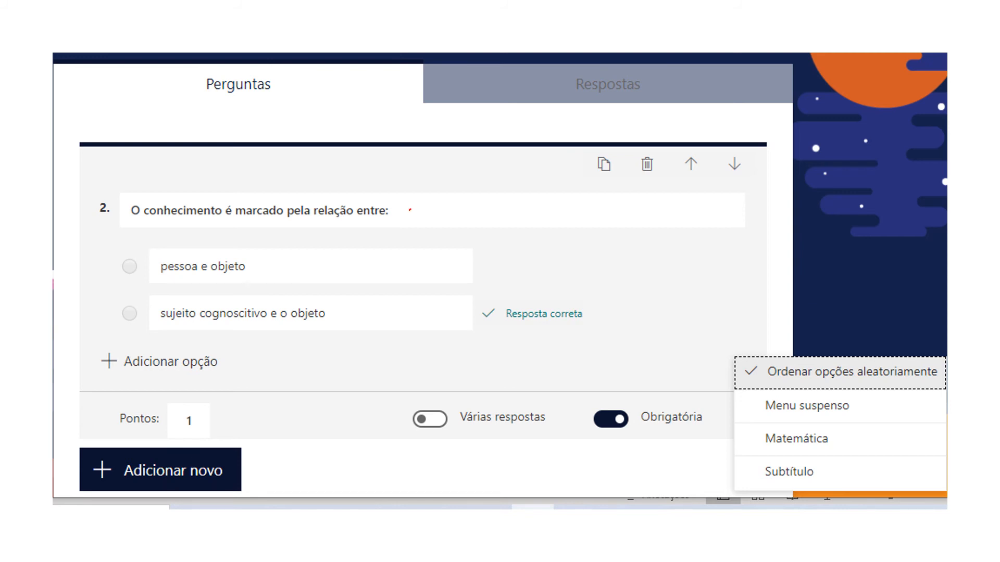
# Preview the CONHECIMENTO quiz showing both required 1-point questions.
pyautogui.moveTo(410, 210); pyautogui.dragTo(457, 225)
pyautogui.moveTo(275, 277)
pyautogui.mouseDown()
pyautogui.moveTo(367, 249)
pyautogui.moveTo(358, 260)
pyautogui.mouseUp()
pyautogui.moveTo(448, 297)
pyautogui.mouseDown()
pyautogui.moveTo(688, 330)
pyautogui.moveTo(481, 321)
pyautogui.mouseUp()
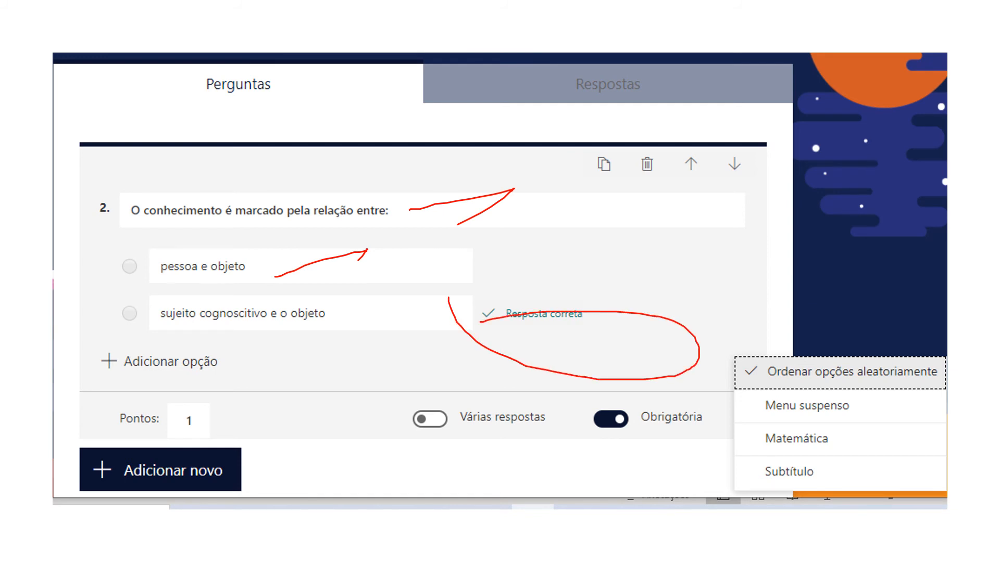
pyautogui.moveTo(197, 404)
pyautogui.mouseDown()
pyautogui.moveTo(117, 429)
pyautogui.moveTo(208, 401)
pyautogui.mouseUp()
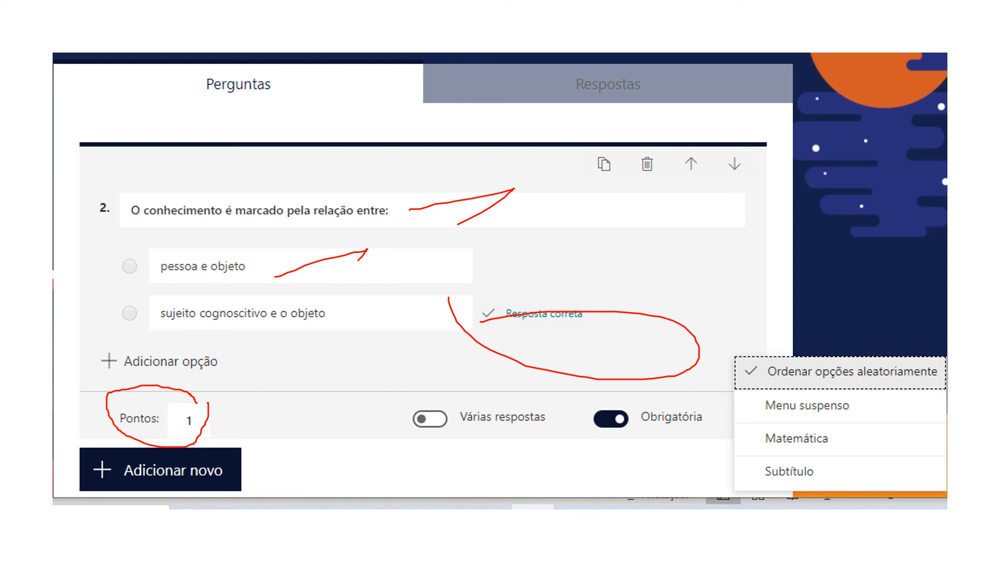
pyautogui.moveTo(590, 401)
pyautogui.mouseDown()
pyautogui.moveTo(590, 432)
pyautogui.moveTo(685, 400)
pyautogui.moveTo(712, 435)
pyautogui.moveTo(592, 442)
pyautogui.mouseUp()
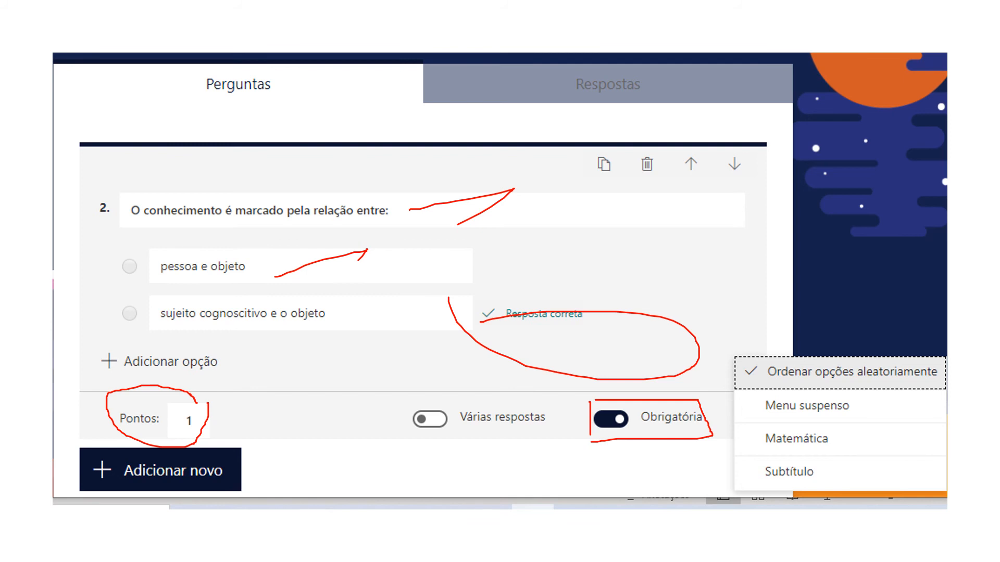
pyautogui.moveTo(726, 364)
pyautogui.mouseDown()
pyautogui.moveTo(792, 388)
pyautogui.moveTo(908, 388)
pyautogui.moveTo(893, 359)
pyautogui.moveTo(727, 356)
pyautogui.mouseUp()
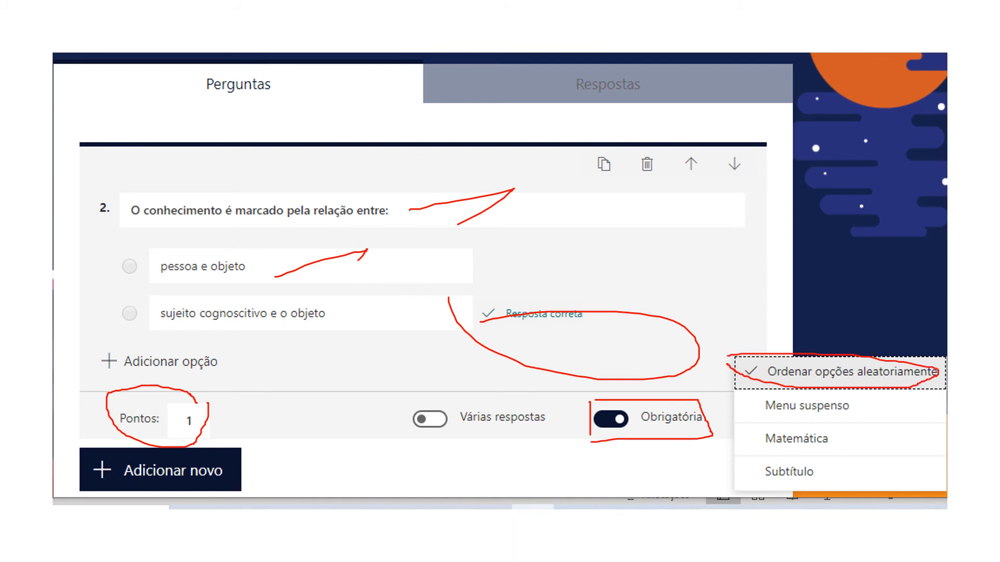
pyautogui.moveTo(257, 465)
pyautogui.mouseDown()
pyautogui.moveTo(175, 434)
pyautogui.moveTo(88, 471)
pyautogui.moveTo(241, 473)
pyautogui.mouseUp()
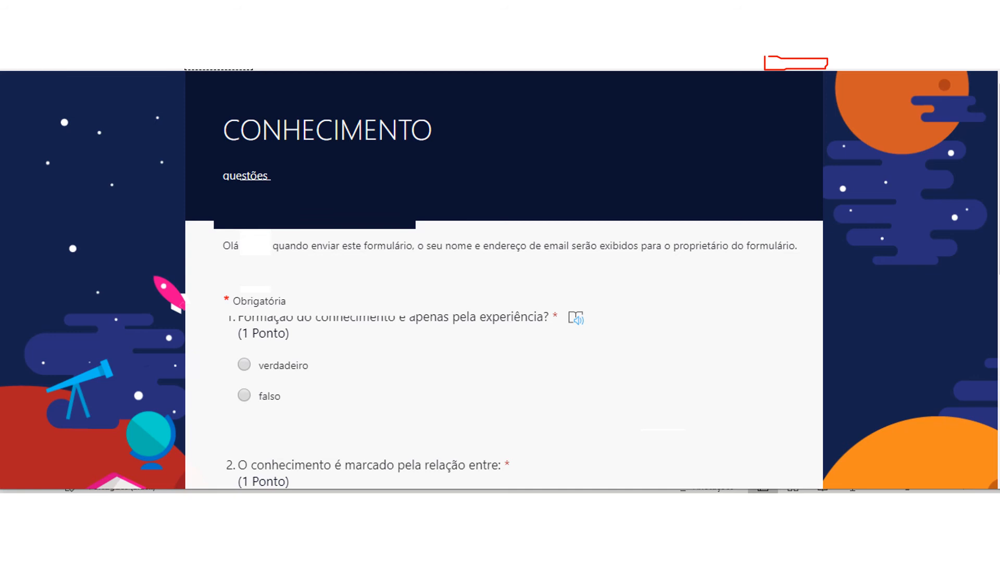
# Use Criar > Teste in Tarefas to show the Forms picker listing CONHECIMENTO above DUVIDA.
pyautogui.moveTo(235, 154); pyautogui.dragTo(366, 152)
pyautogui.moveTo(288, 185); pyautogui.dragTo(334, 180)
pyautogui.moveTo(236, 256); pyautogui.dragTo(287, 257)
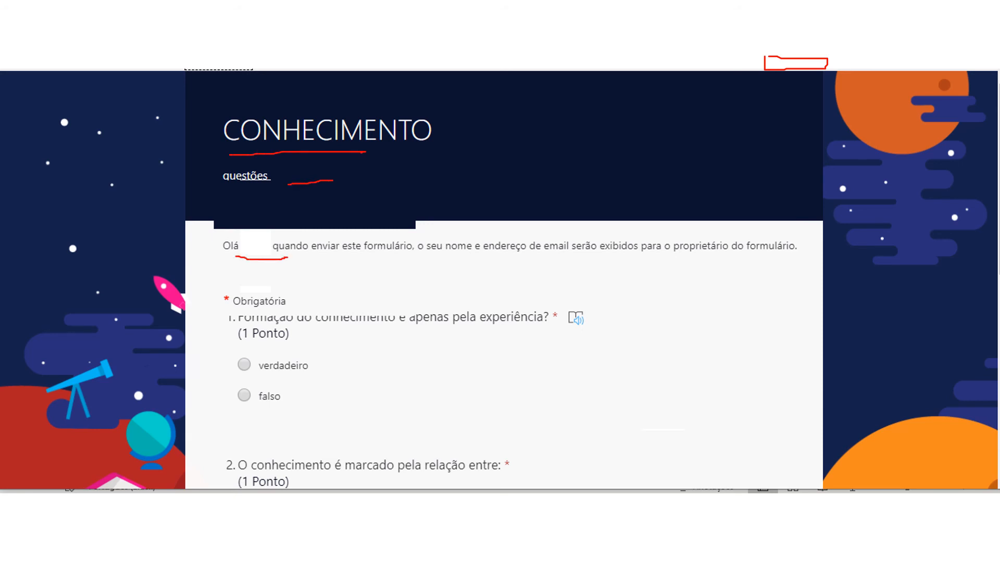
pyautogui.moveTo(365, 256); pyautogui.dragTo(659, 257)
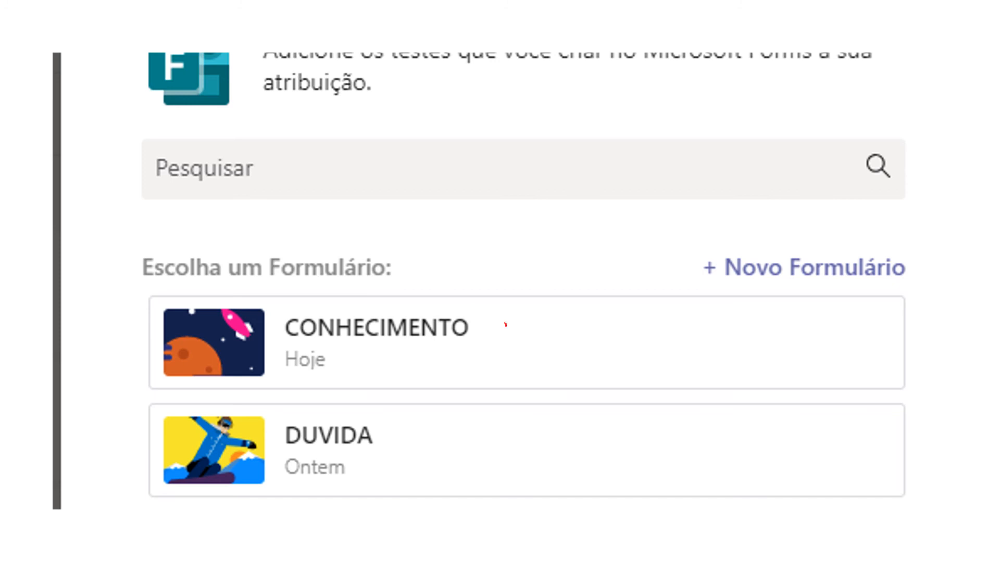
# Pick the CONHECIMENTO quiz for the new assignment due 28 Mar 2020 and save it under Rascunhos.
pyautogui.moveTo(505, 325)
pyautogui.mouseDown()
pyautogui.moveTo(362, 301)
pyautogui.moveTo(263, 346)
pyautogui.moveTo(410, 371)
pyautogui.moveTo(484, 316)
pyautogui.mouseUp()
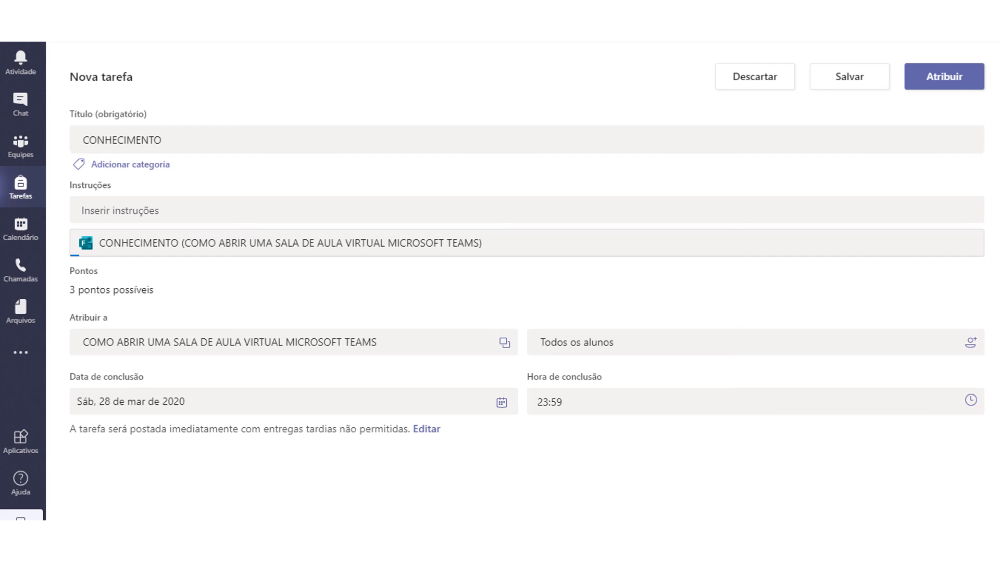
pyautogui.moveTo(179, 138); pyautogui.dragTo(196, 131)
pyautogui.moveTo(180, 238); pyautogui.dragTo(228, 235)
pyautogui.moveTo(867, 62)
pyautogui.mouseDown()
pyautogui.moveTo(799, 77)
pyautogui.moveTo(864, 65)
pyautogui.mouseUp()
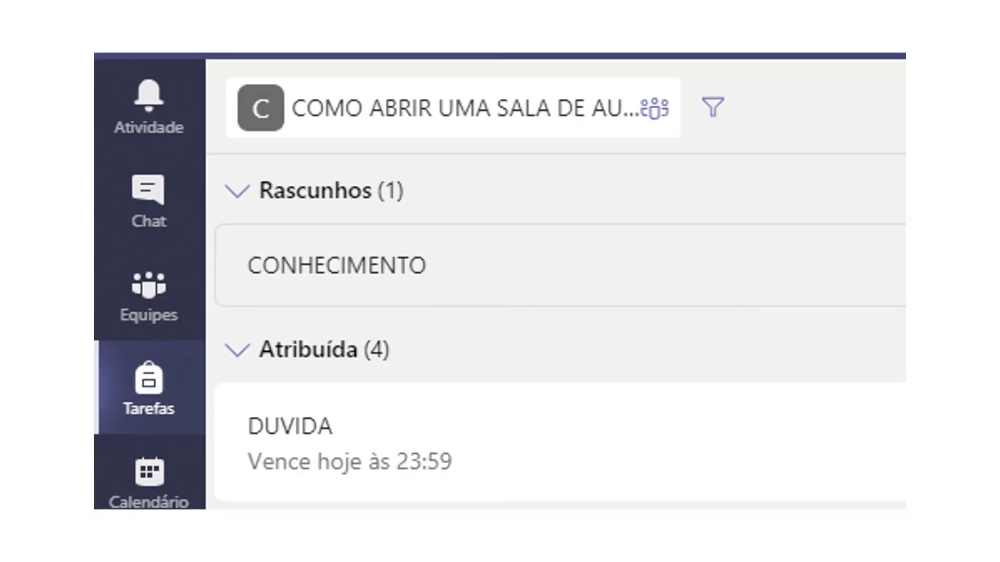
# Show the Atividade feed with the CONHECIMENTO due-Mar-28 notice beside the Geral channel posts.
pyautogui.moveTo(250, 209)
pyautogui.mouseDown()
pyautogui.moveTo(402, 204)
pyautogui.moveTo(318, 165)
pyautogui.moveTo(251, 185)
pyautogui.mouseUp()
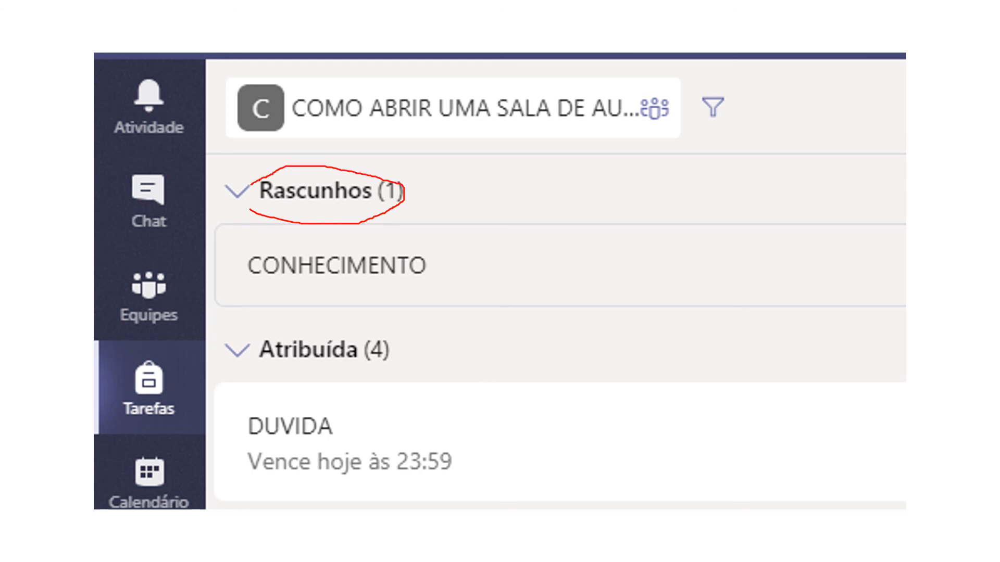